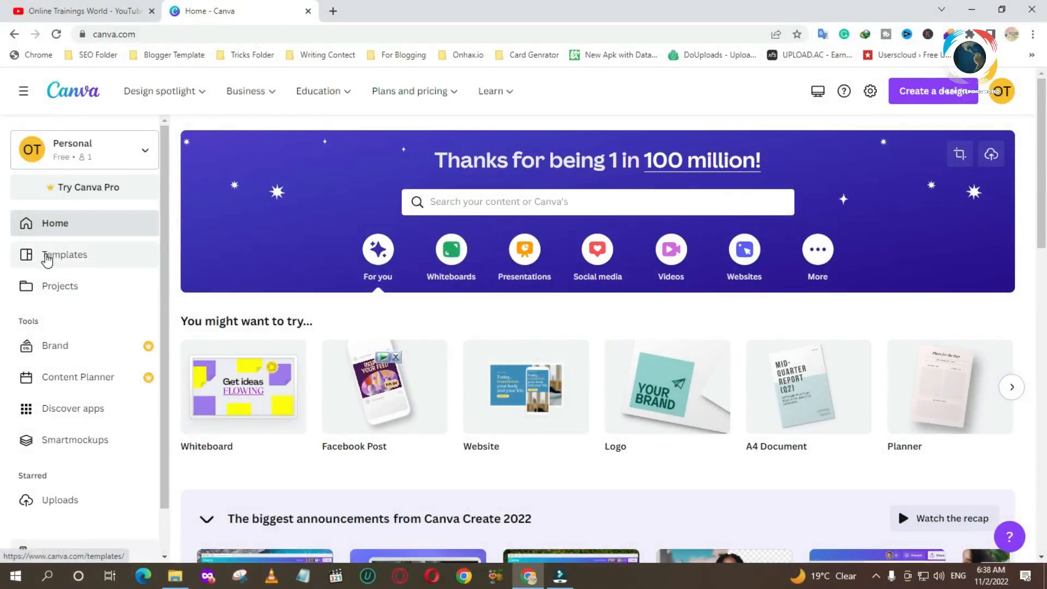
- Open the invoice template gallery and browse the available invoice designs
left_click(46, 256)
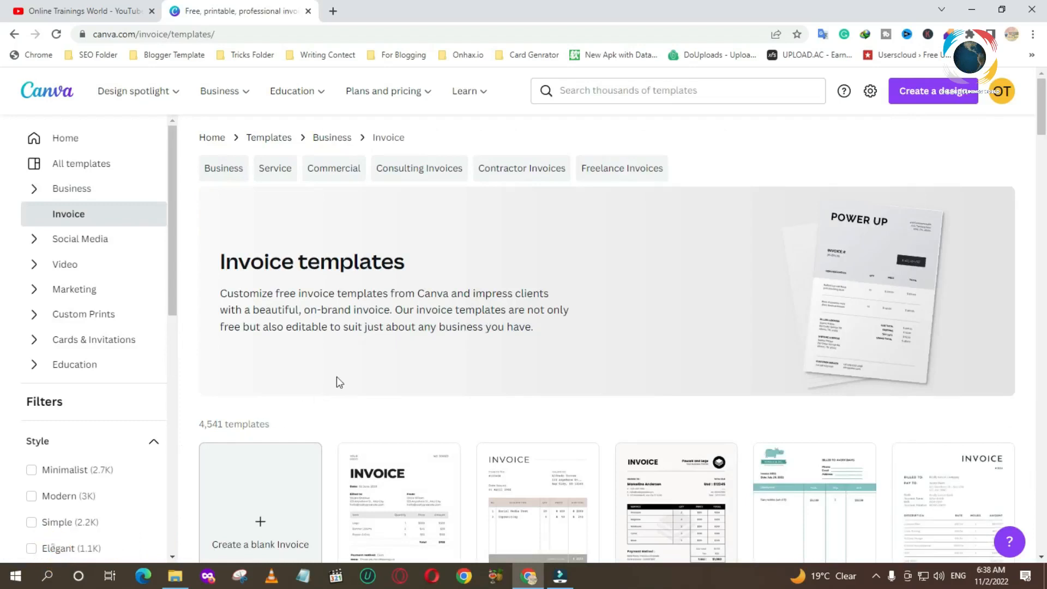
scroll(351, 364, "down", 3)
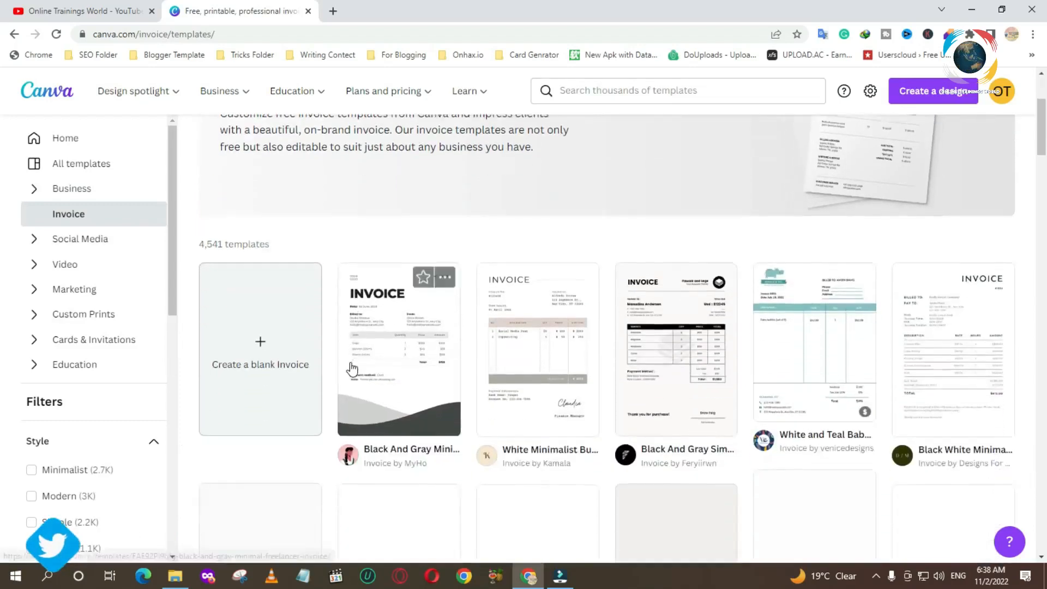
scroll(352, 369, "down", 1)
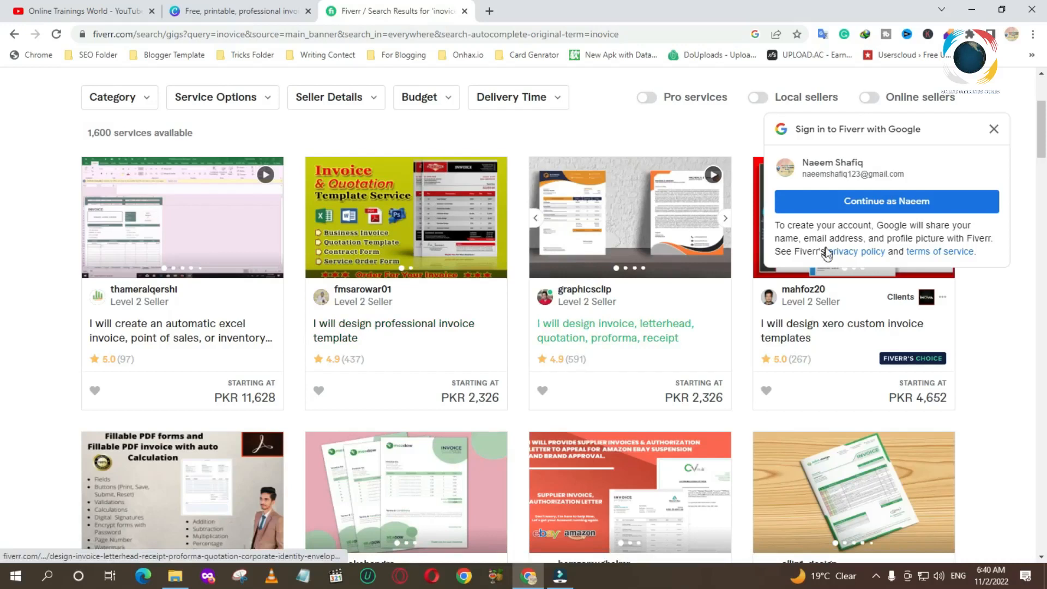
- On Fiverr, dismiss the Google sign-in prompt and examine the invoice design gigs with their ratings and starting prices
left_click(994, 129)
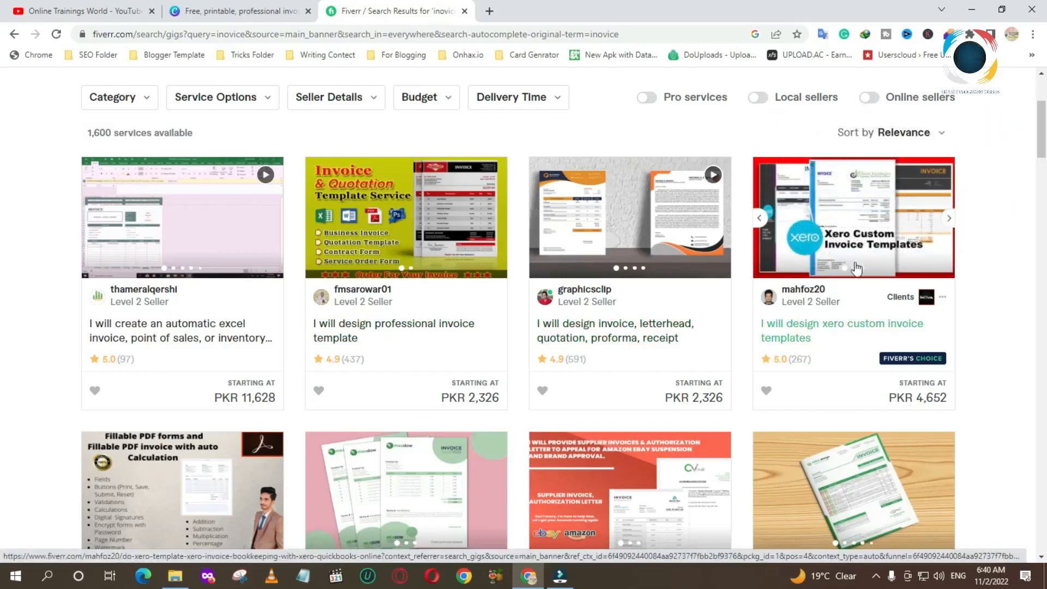
scroll(857, 267, "down", 3)
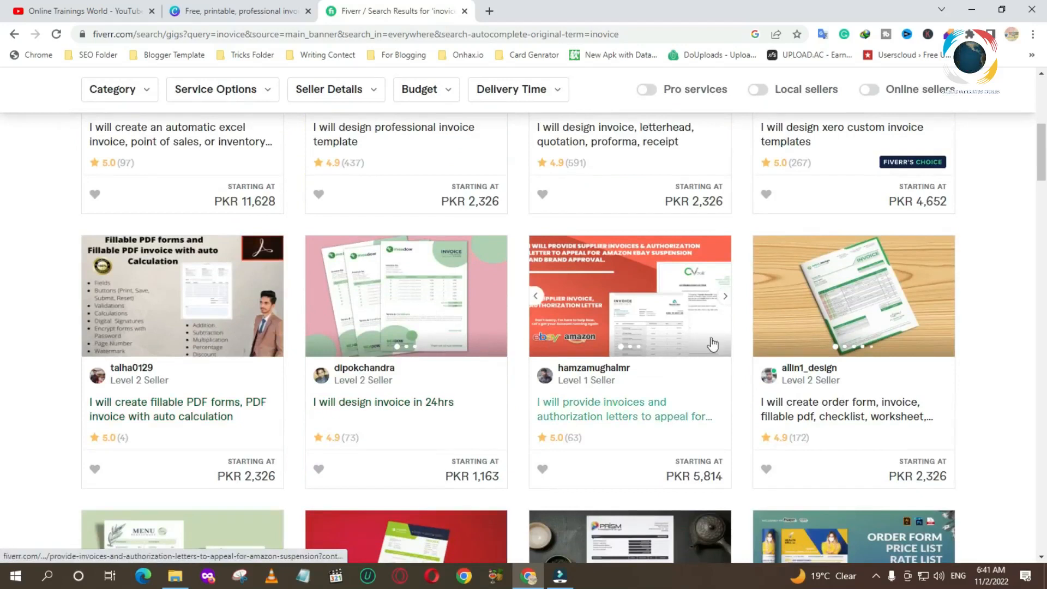
scroll(857, 332, "down", 3)
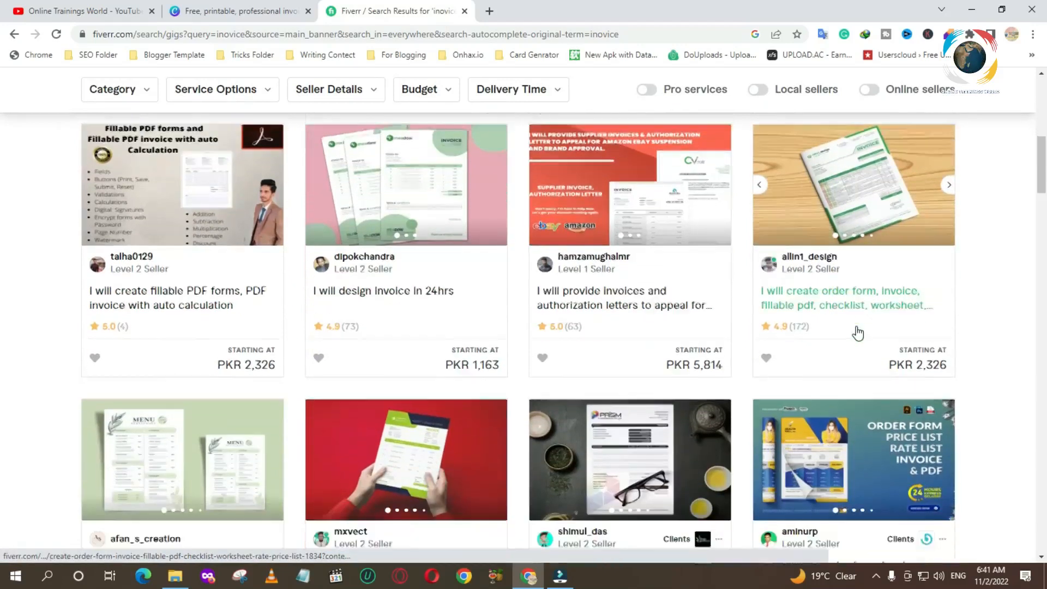
scroll(829, 349, "down", 1)
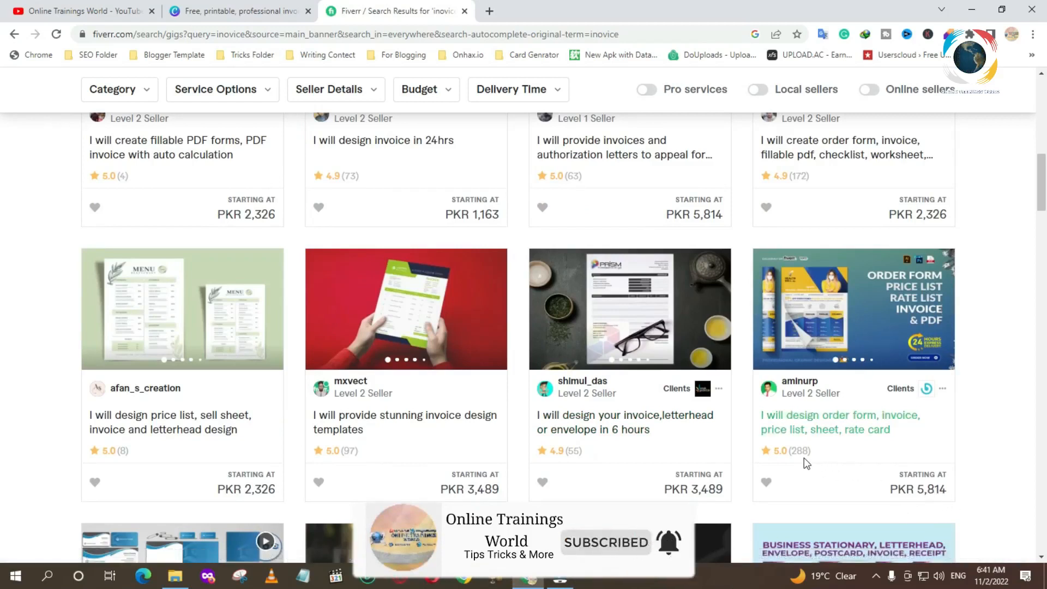
scroll(806, 461, "down", 4)
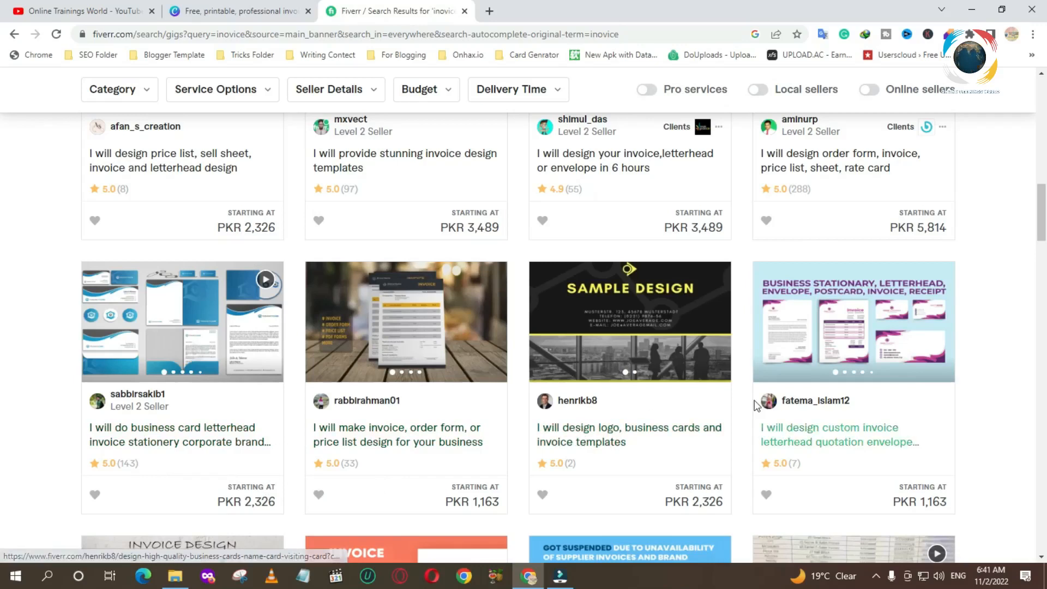
scroll(764, 399, "up", 4)
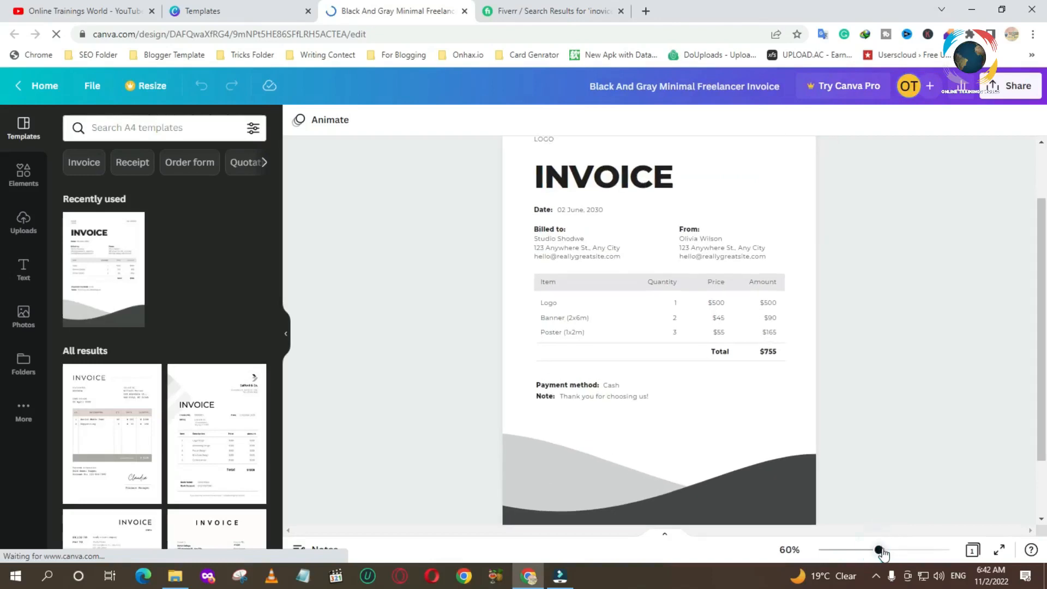
- Search the elements for "logo" and put the eagle graphic in place of the YOUR LOGO placeholder above the INVOICE title
left_click_drag(878, 550, 891, 550)
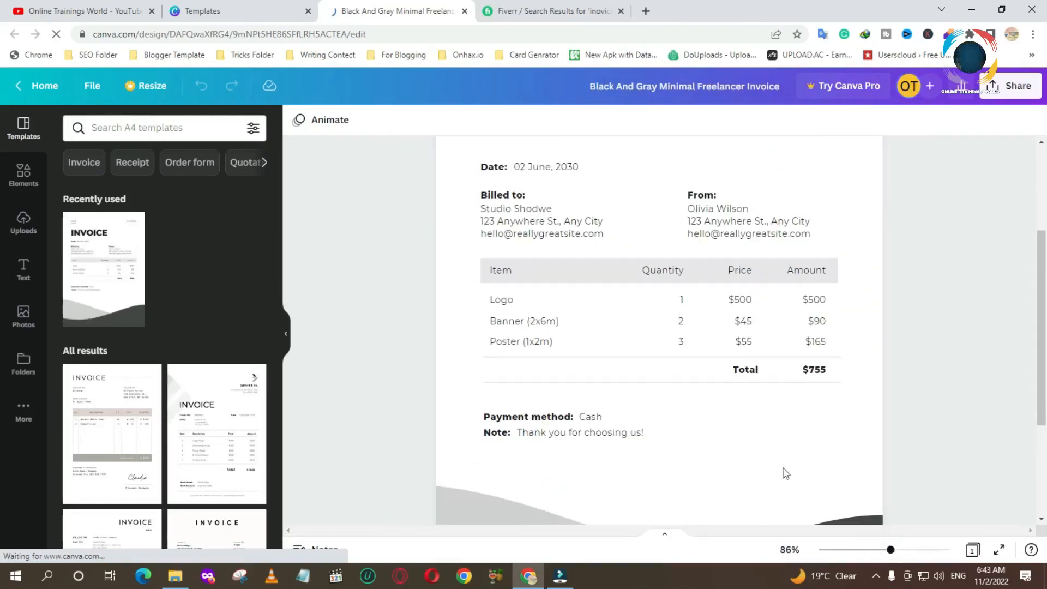
scroll(468, 306, "up", 3)
left_click(496, 195)
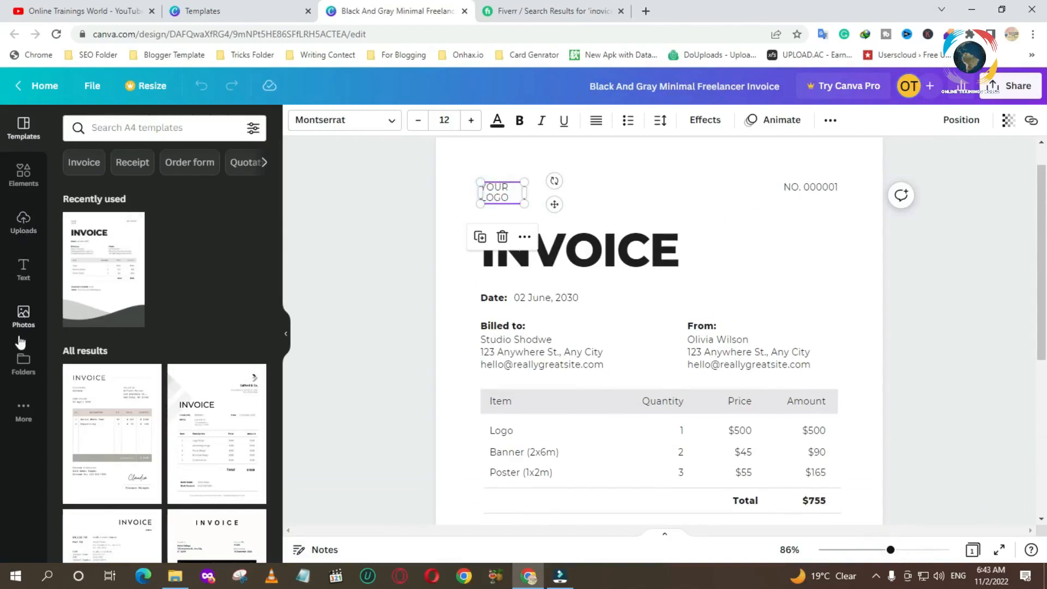
left_click(22, 177)
left_click(129, 128)
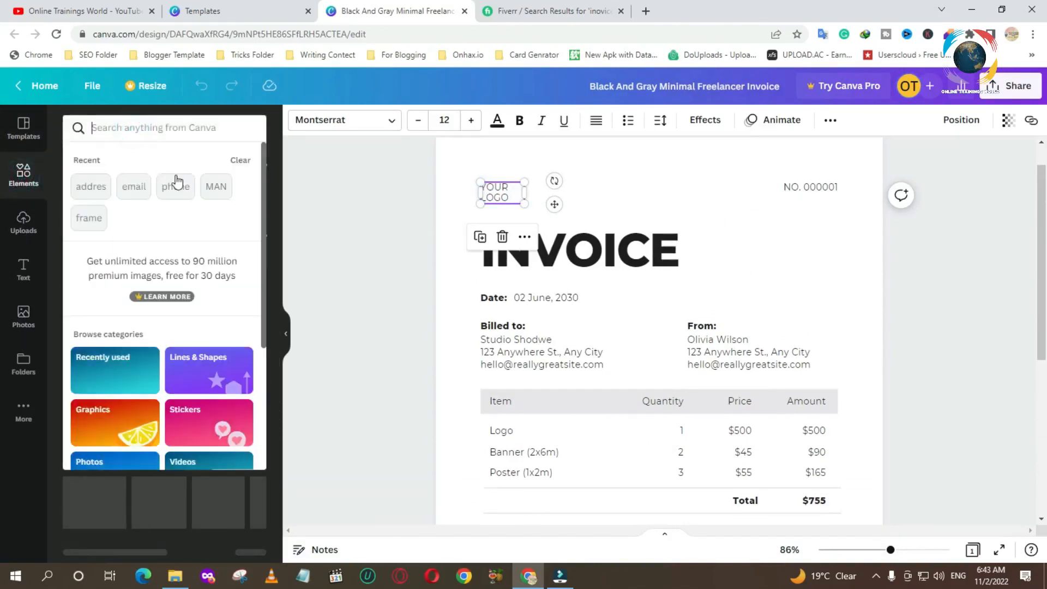
type("logo")
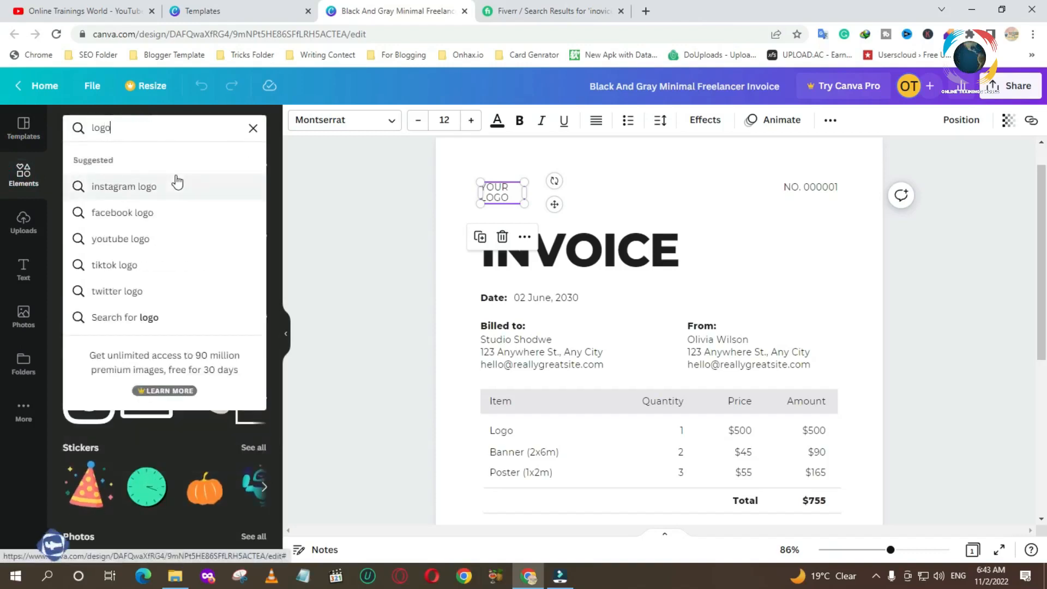
key("Return")
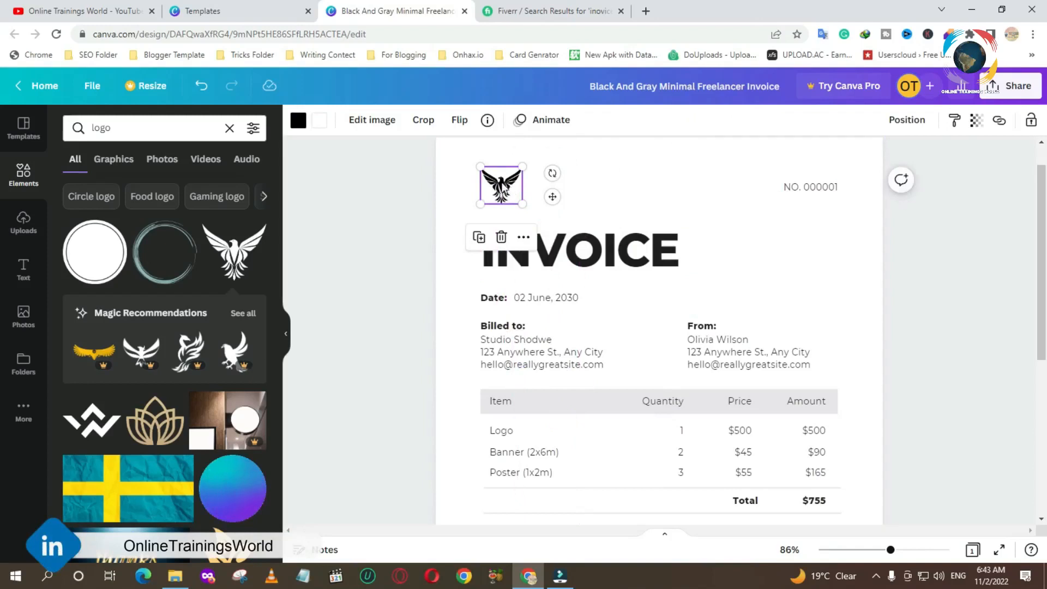
left_click_drag(502, 185, 504, 184)
scroll(551, 240, "up", 1)
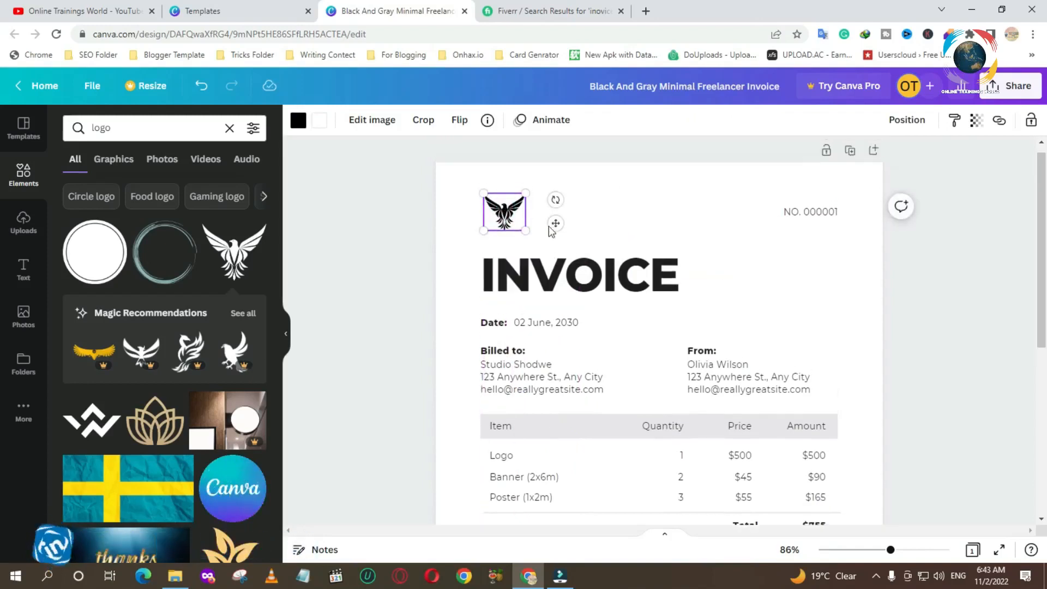
left_click(787, 221)
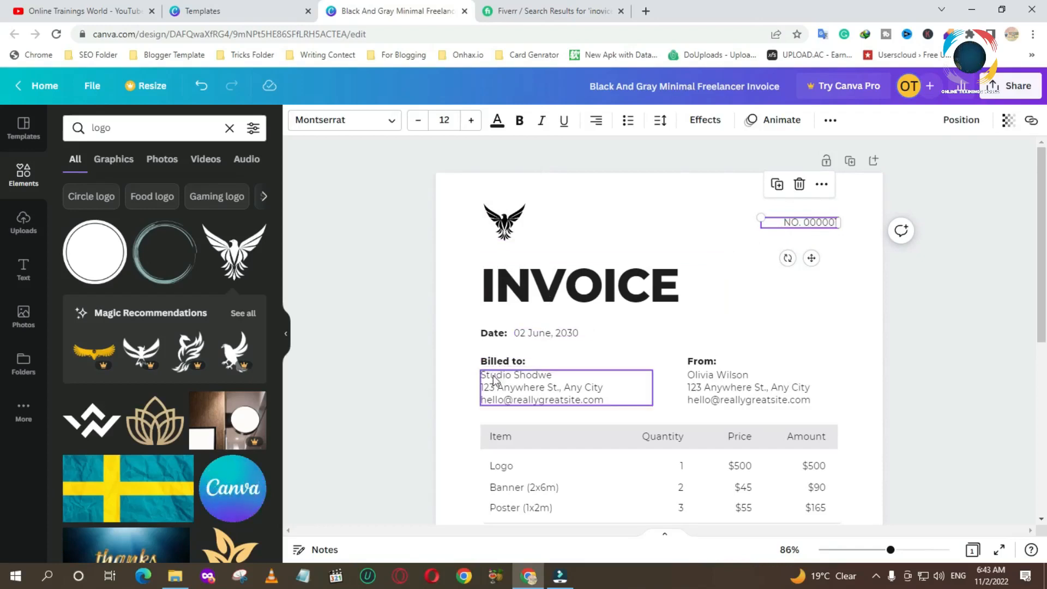
- Replace the name under "Billed to" with "ABcCompany", keeping the address on its own line below
left_click(515, 377)
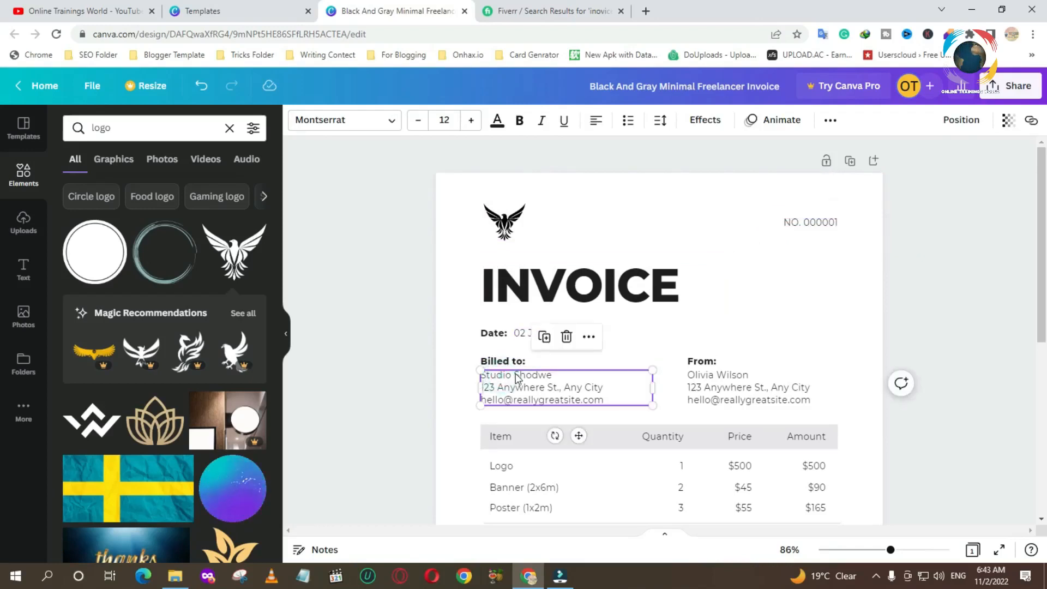
left_click(535, 376)
triple_click(535, 376)
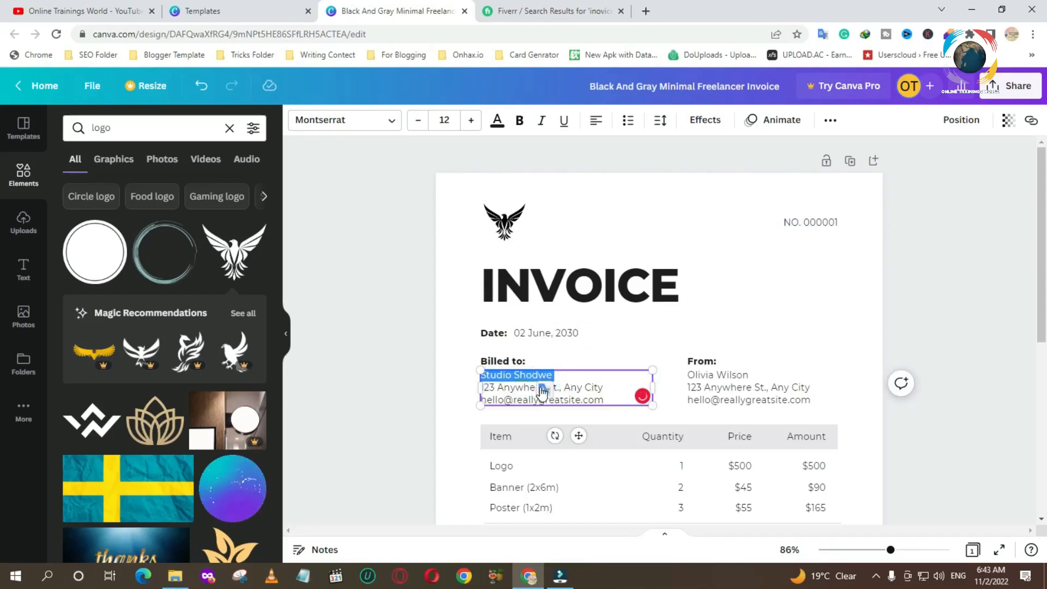
type("ABcQ")
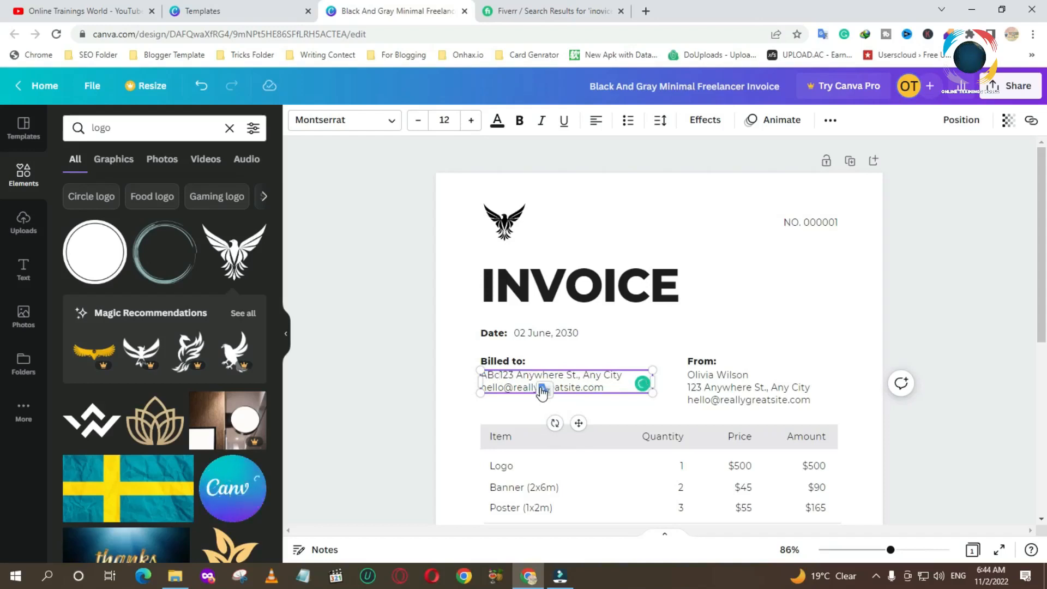
type("ompany")
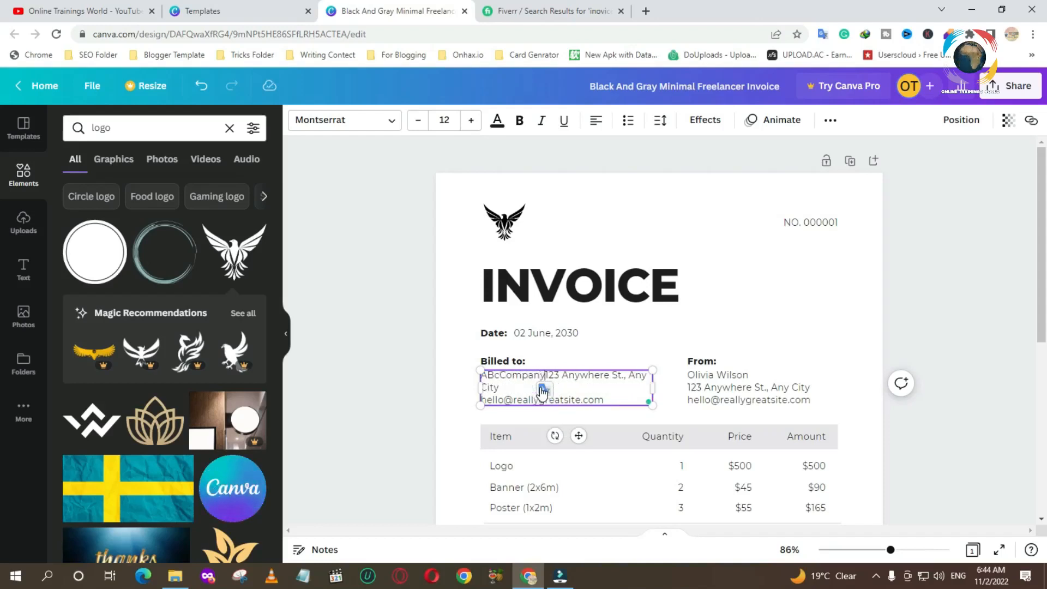
key("Return")
- Replace the placeholder street address and e-mail under "Billed to" with the client's address and e-mail
left_click(608, 388)
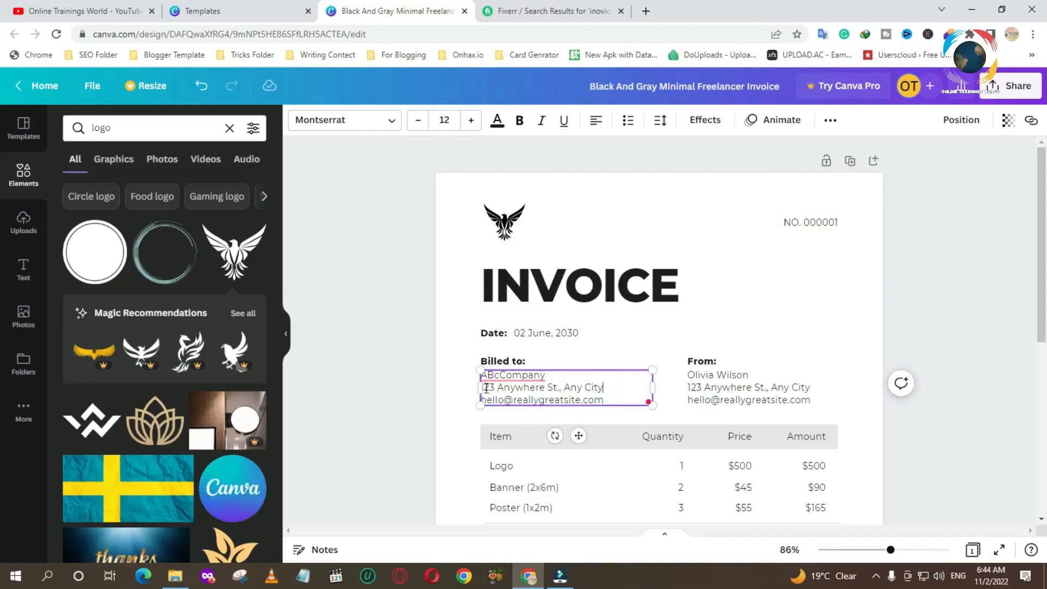
left_click_drag(611, 390, 484, 391)
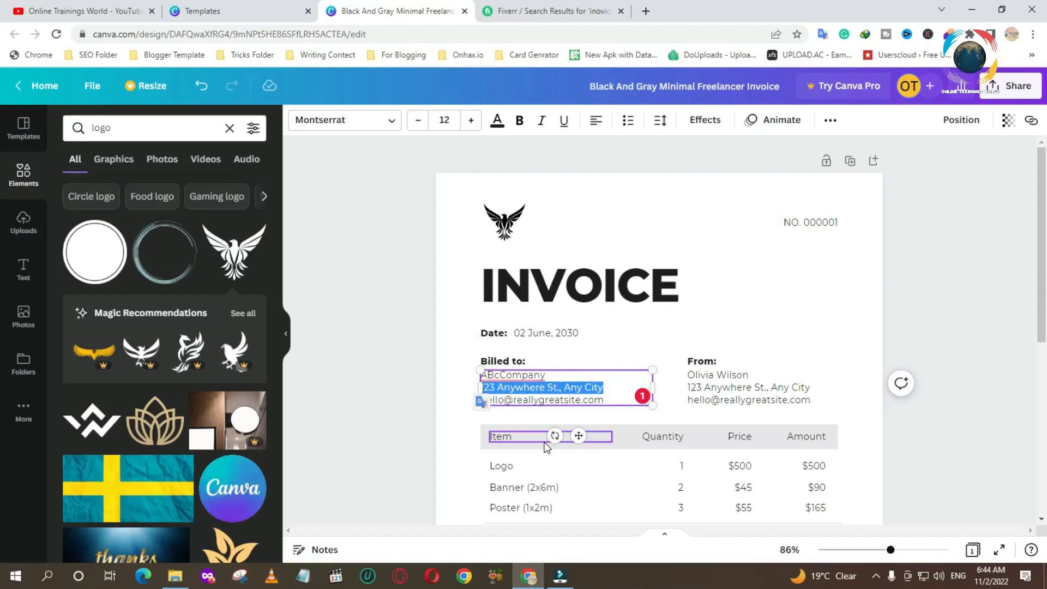
type("ABC@OTW")
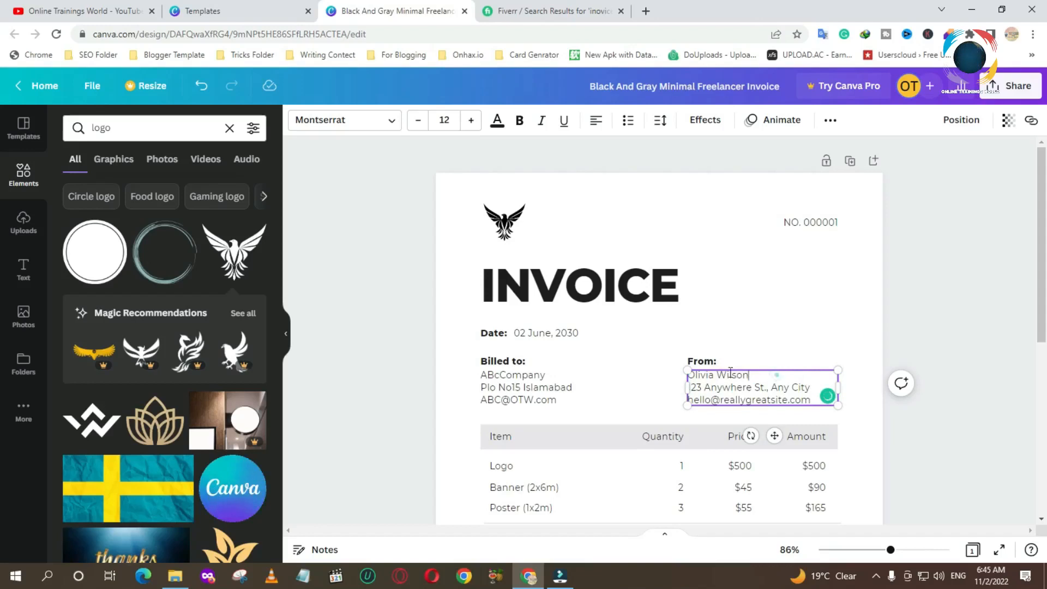
- Under "From", set the name to "OTW", change the city to Lahore and fill in the sender's e-mail
left_click_drag(749, 375, 683, 375)
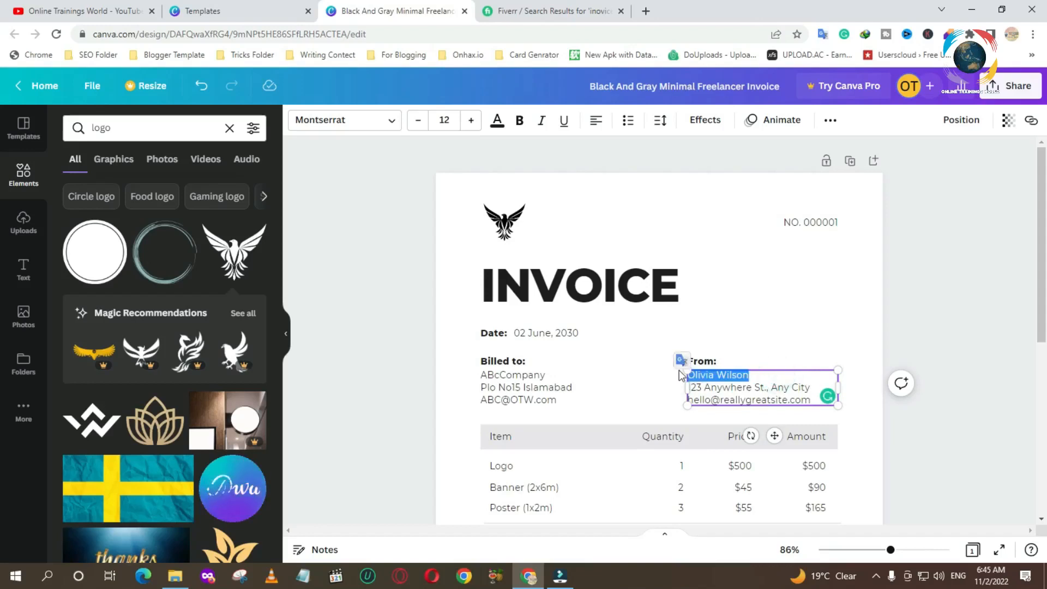
key("BackSpace")
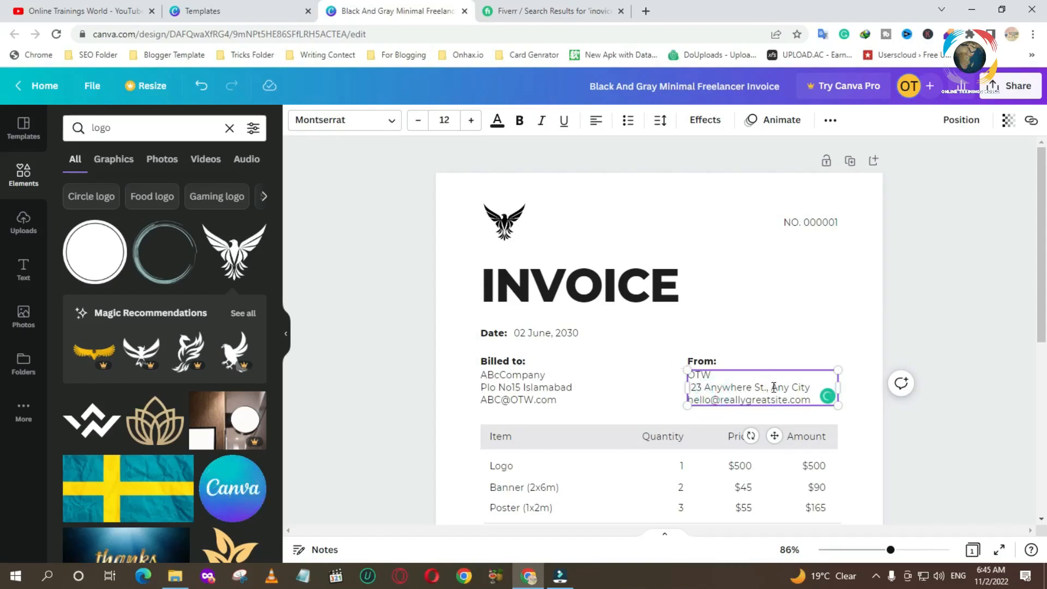
left_click_drag(774, 387, 809, 388)
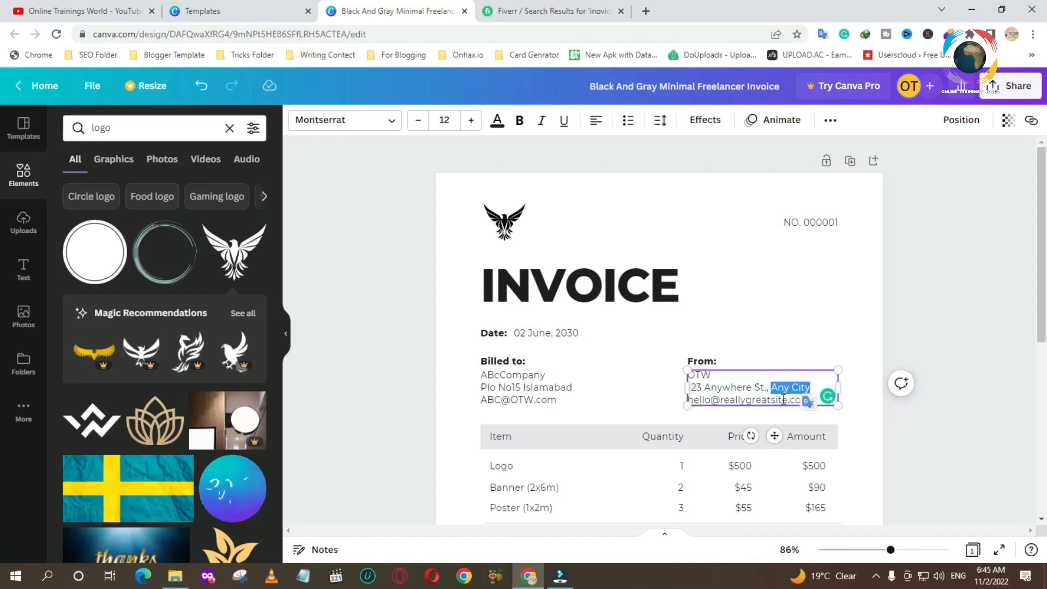
type("Lahore")
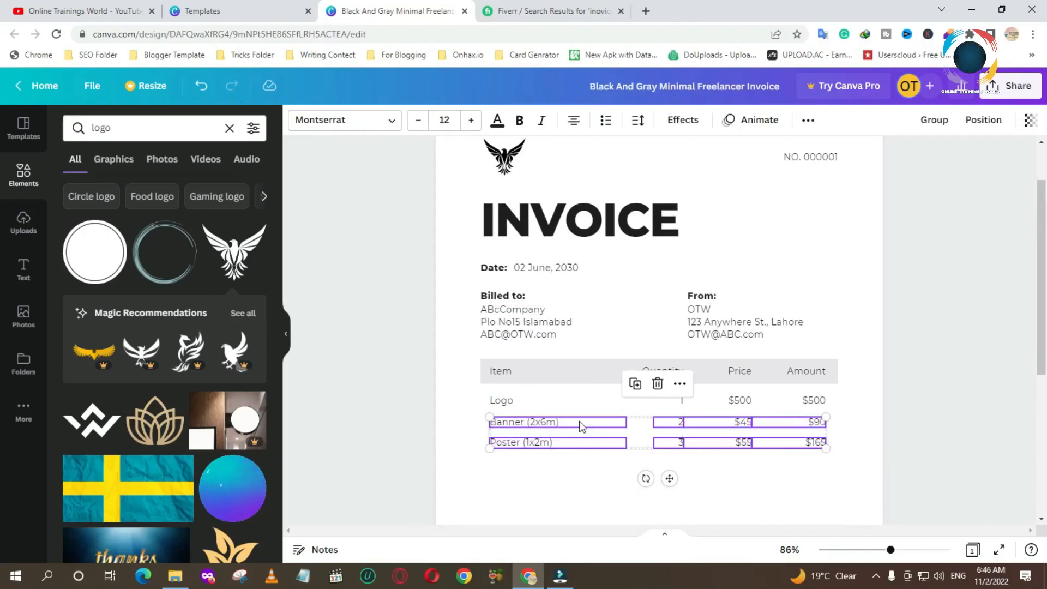
- Duplicate the Banner (2x6m) and Poster (1x2m) rows and place the copies directly below the original Poster row
left_click(635, 384)
left_click_drag(533, 439, 524, 460)
left_click_drag(525, 461, 525, 465)
scroll(773, 400, "down", 3)
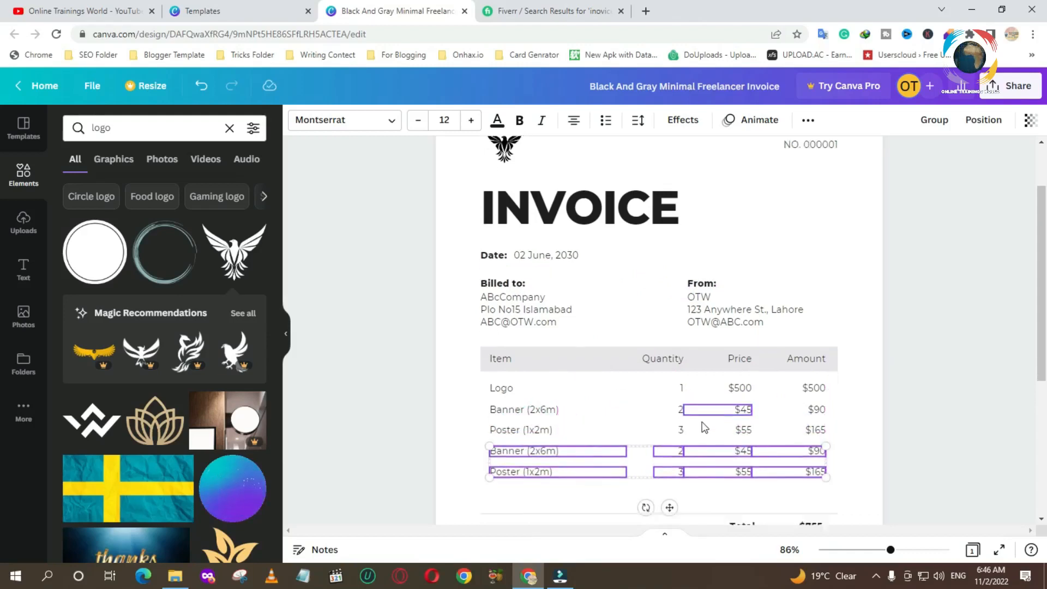
- Add another copy of the Poster (1x2m) row as the last item row, aligned with the columns above the total line
left_click(634, 313)
left_click_drag(851, 368, 527, 378)
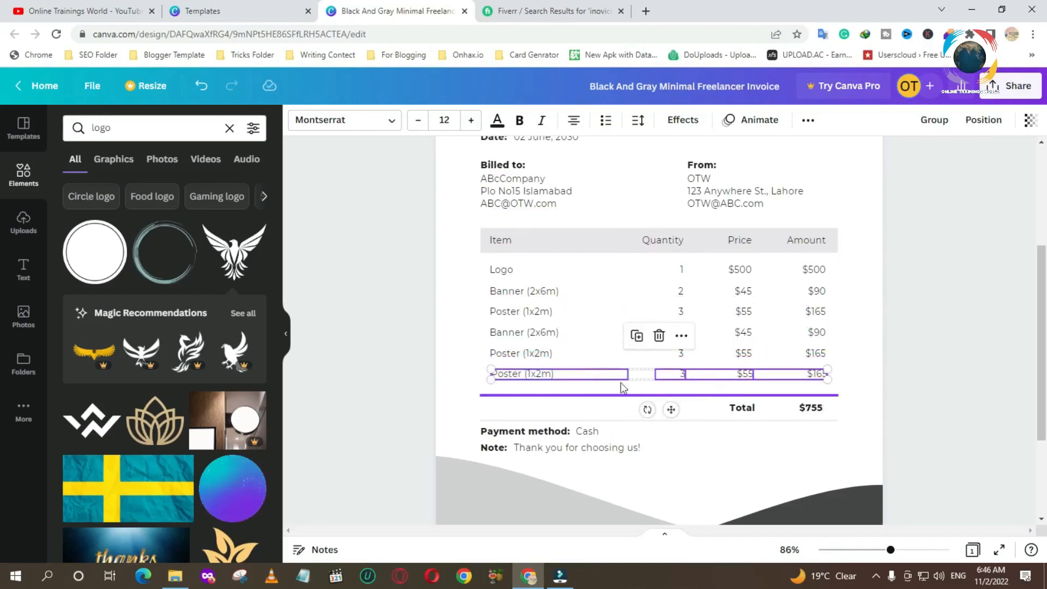
left_click_drag(506, 372, 506, 374)
- Undo the removal of the price and amount texts in the first Banner and Poster rows
left_click(741, 331)
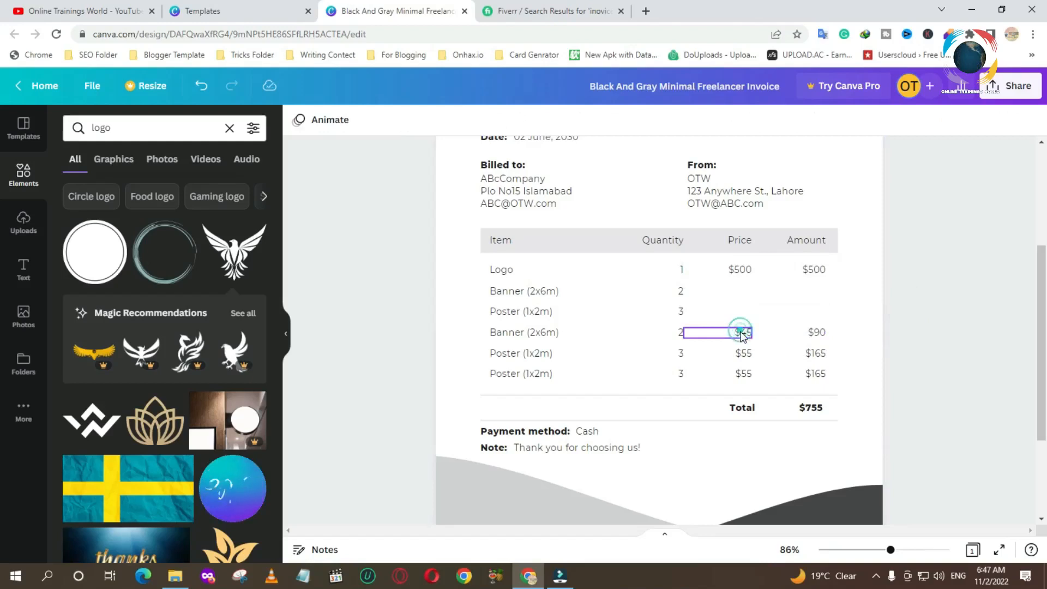
key("ctrl+z")
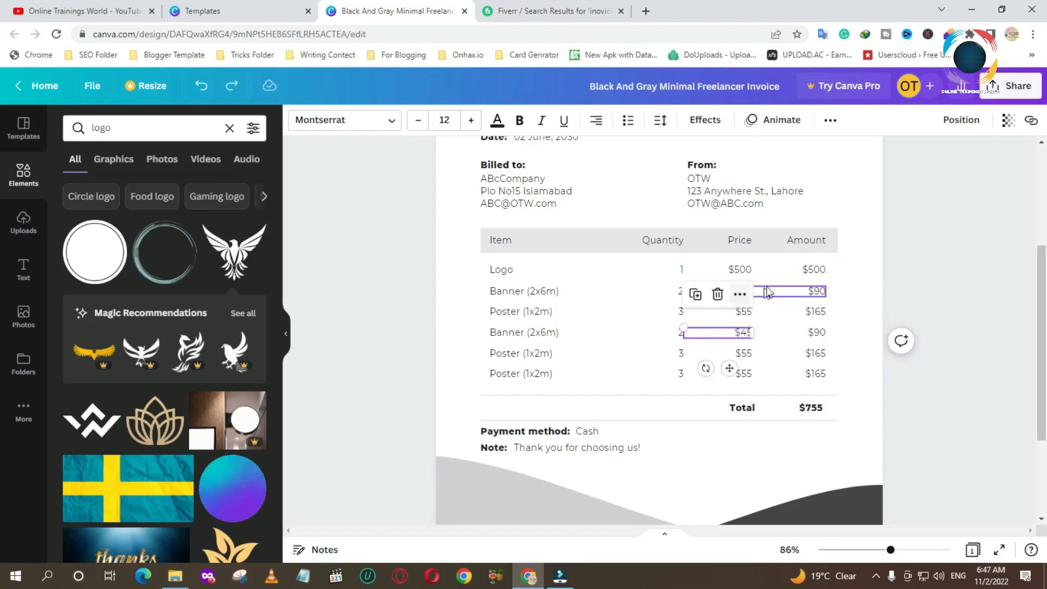
left_click(769, 288)
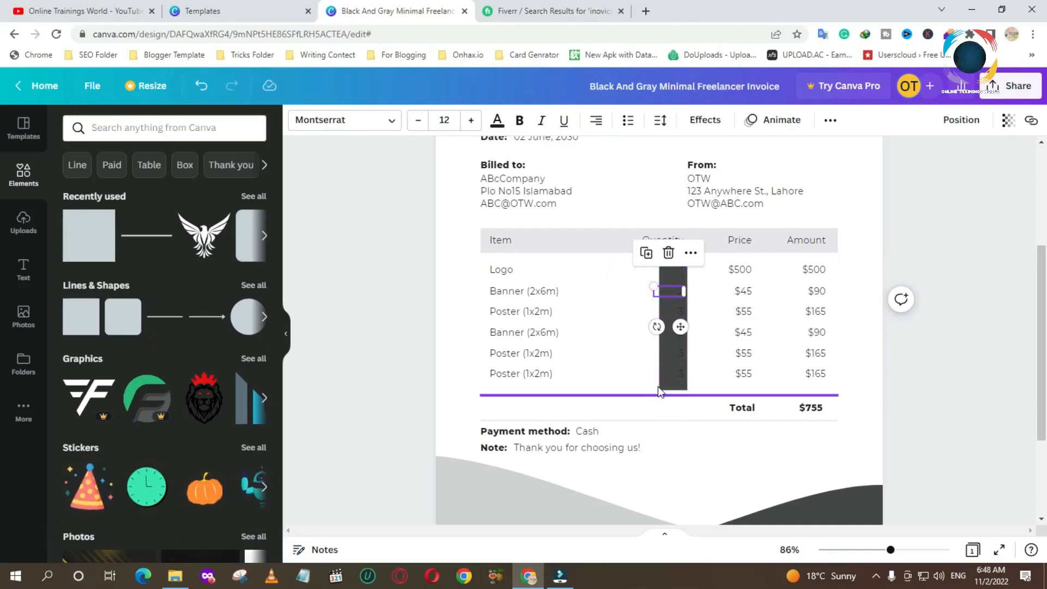
- Align the dark vertical bar with the Quantity column and place a wider duplicate of it over the Price column
left_click_drag(661, 385, 670, 386)
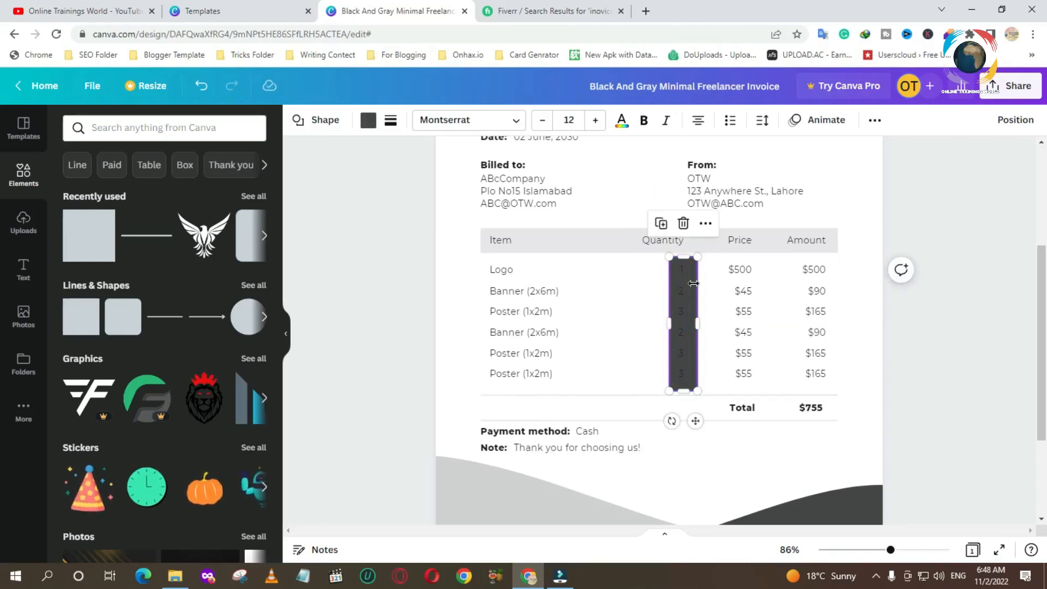
left_click(661, 225)
left_click_drag(693, 326, 740, 317)
left_click_drag(726, 388, 759, 388)
- Send the dark bar over the Price column behind the price texts and shift it slightly right to centre it on them
right_click(743, 318)
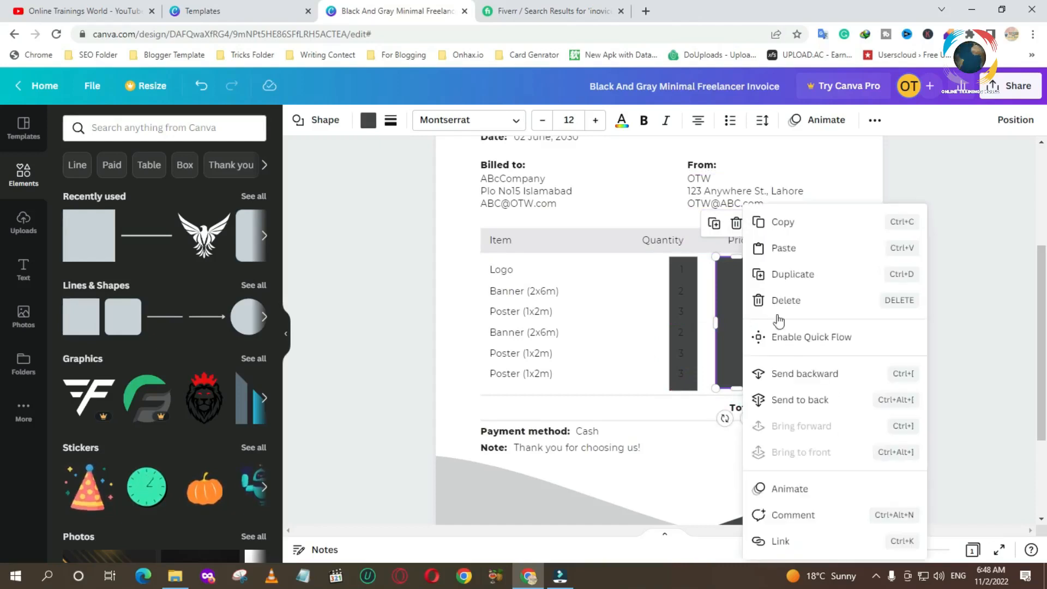
left_click(806, 380)
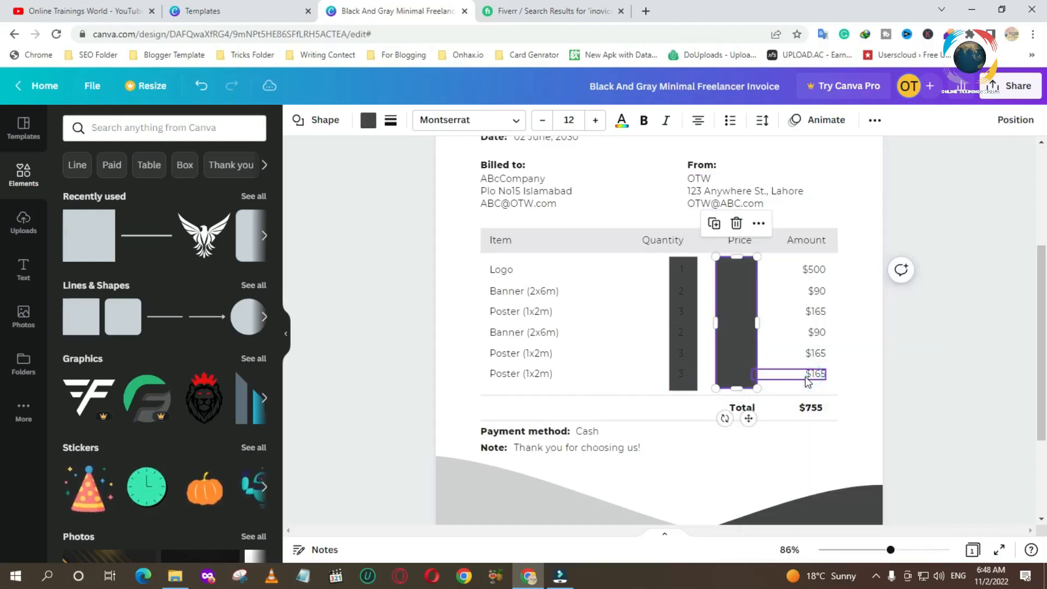
right_click(729, 384)
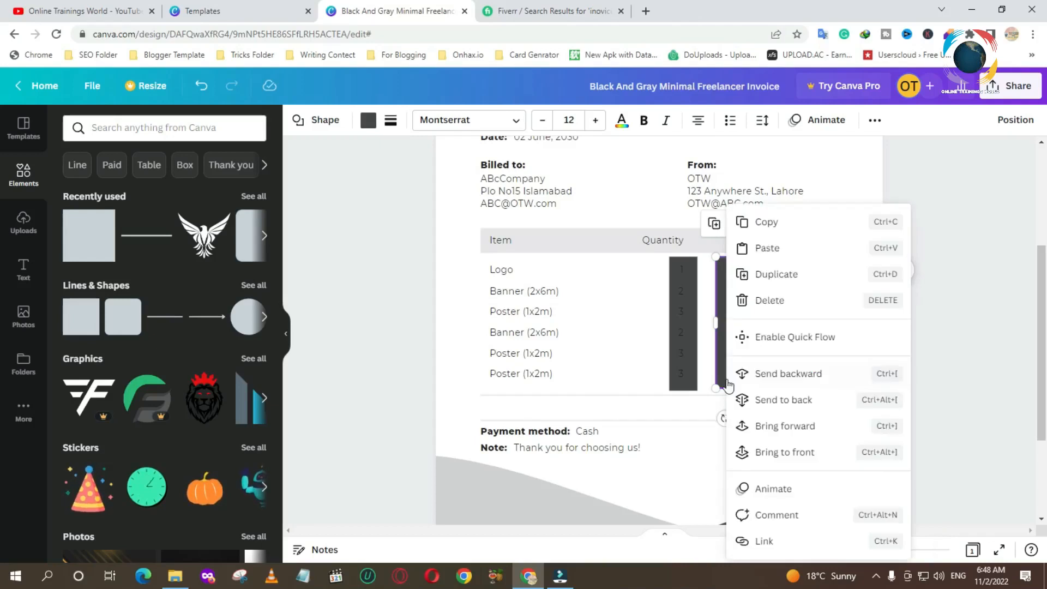
left_click(793, 402)
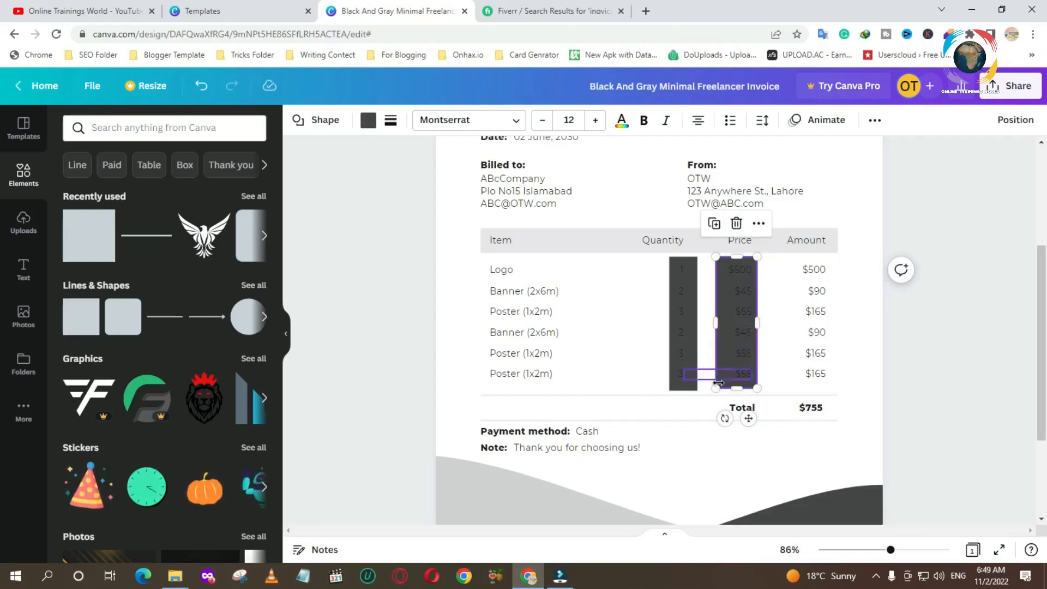
left_click_drag(722, 379, 731, 383)
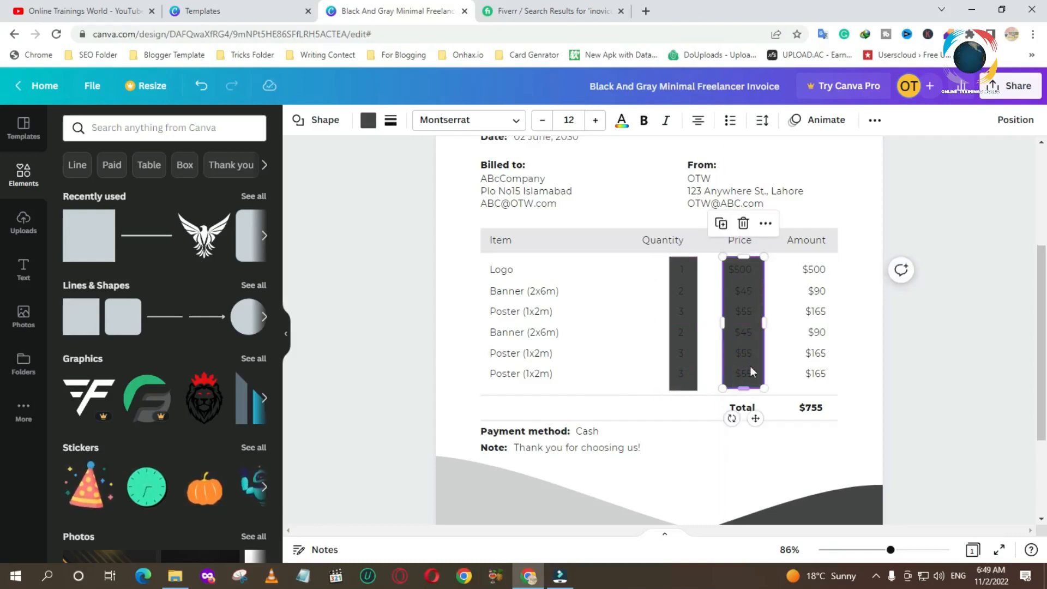
- Duplicate the Price column's bar, place the copy over the Amount column and send it behind the amount texts
left_click(722, 224)
left_click_drag(784, 387, 800, 381)
right_click(802, 381)
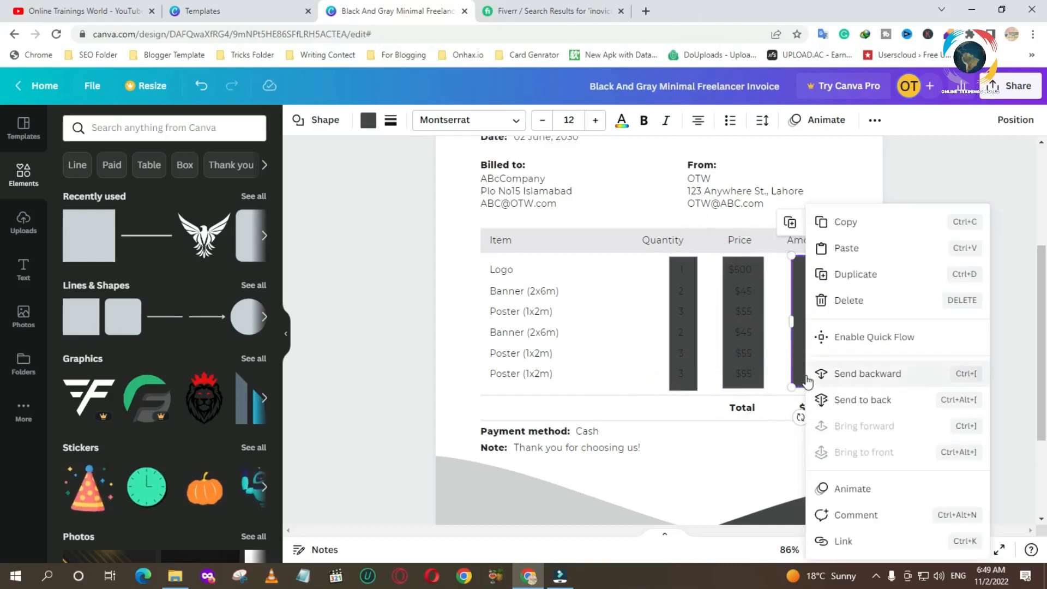
left_click(840, 401)
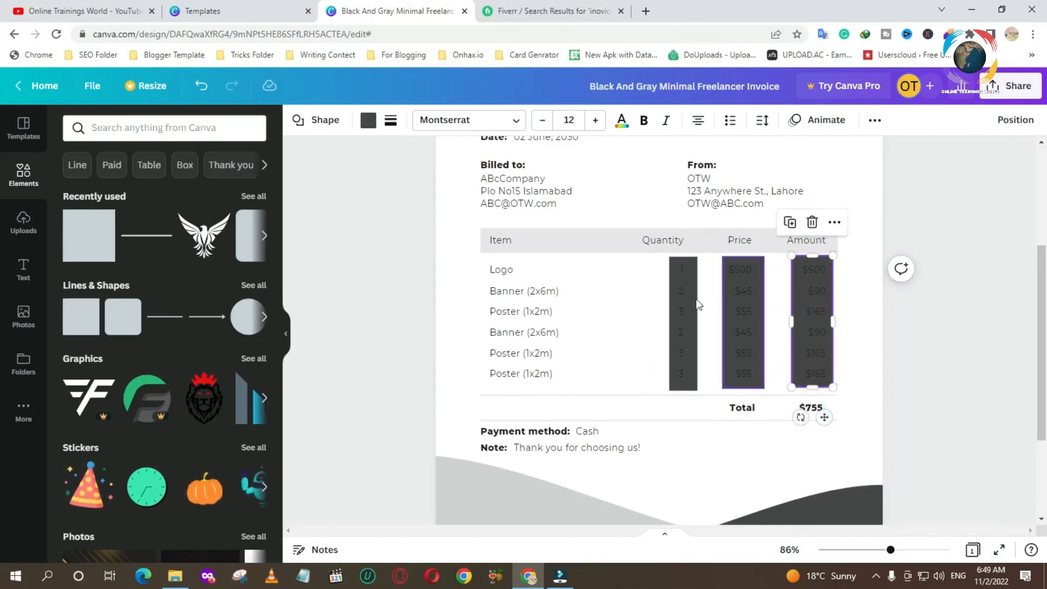
- Recolor the Quantity column's bar with the custom turquoise #55D4D4
left_click(671, 285)
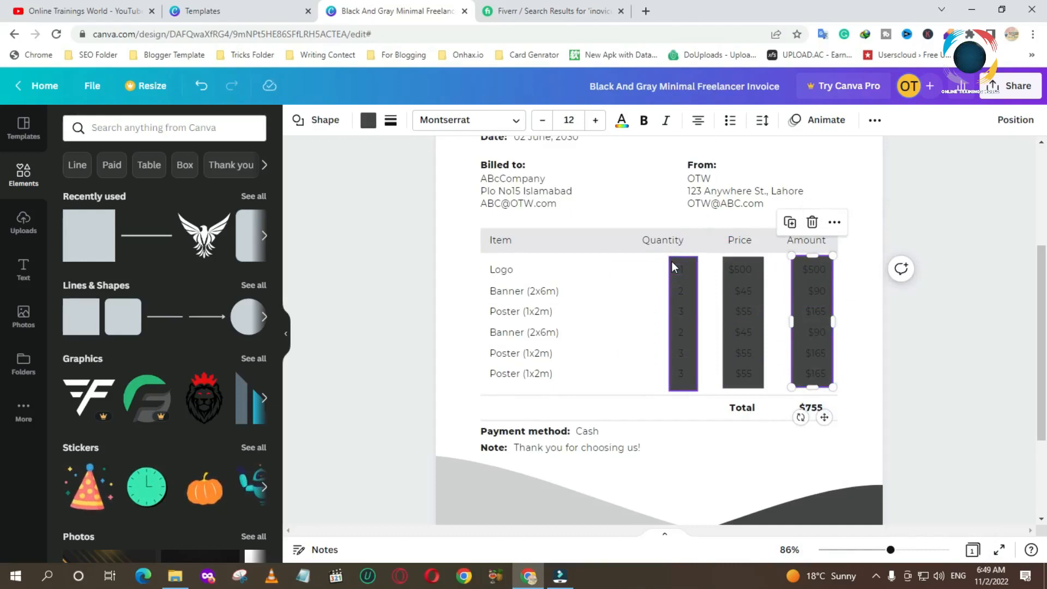
left_click(370, 121)
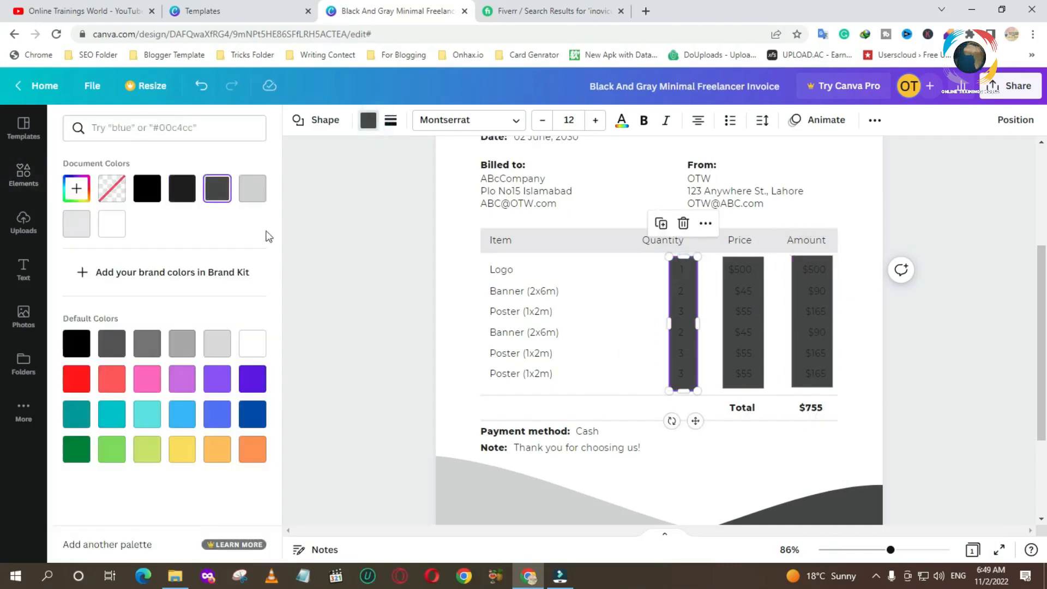
left_click(76, 189)
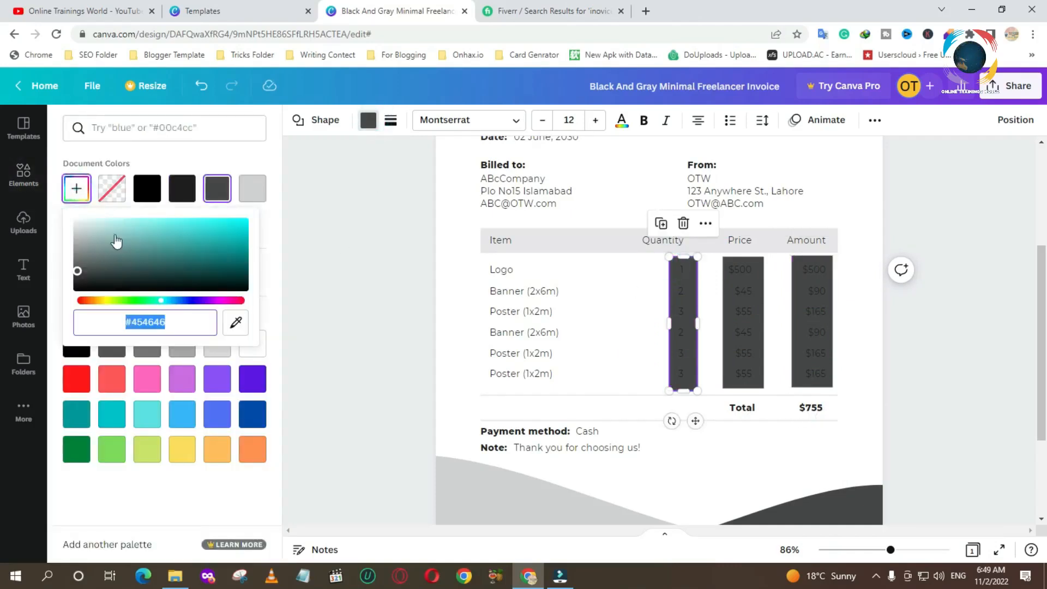
left_click_drag(79, 271, 178, 230)
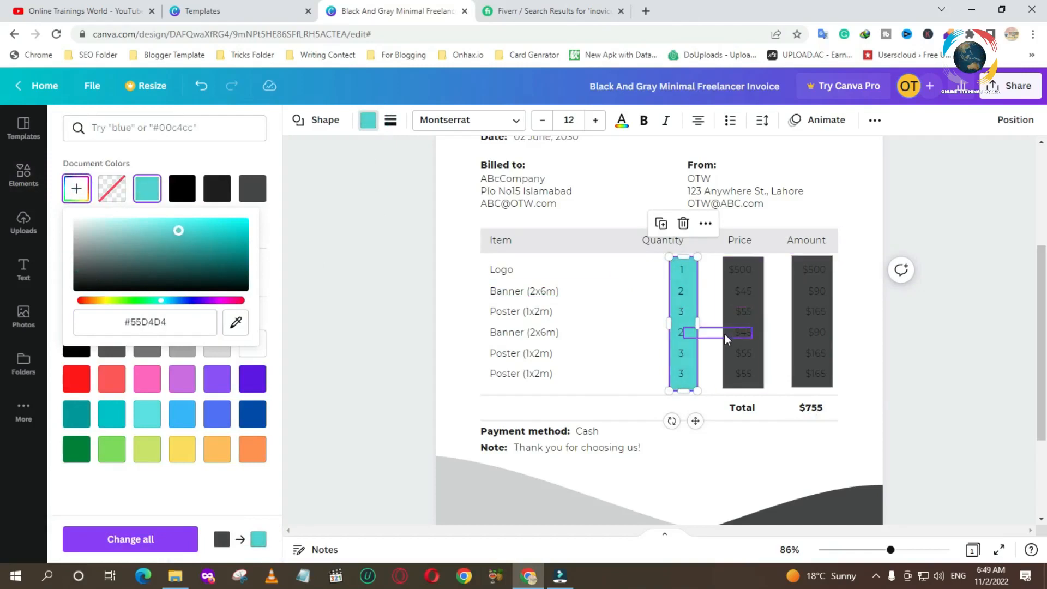
- Apply the same turquoise document color to the bars behind the Price and Amount columns
left_click(728, 382)
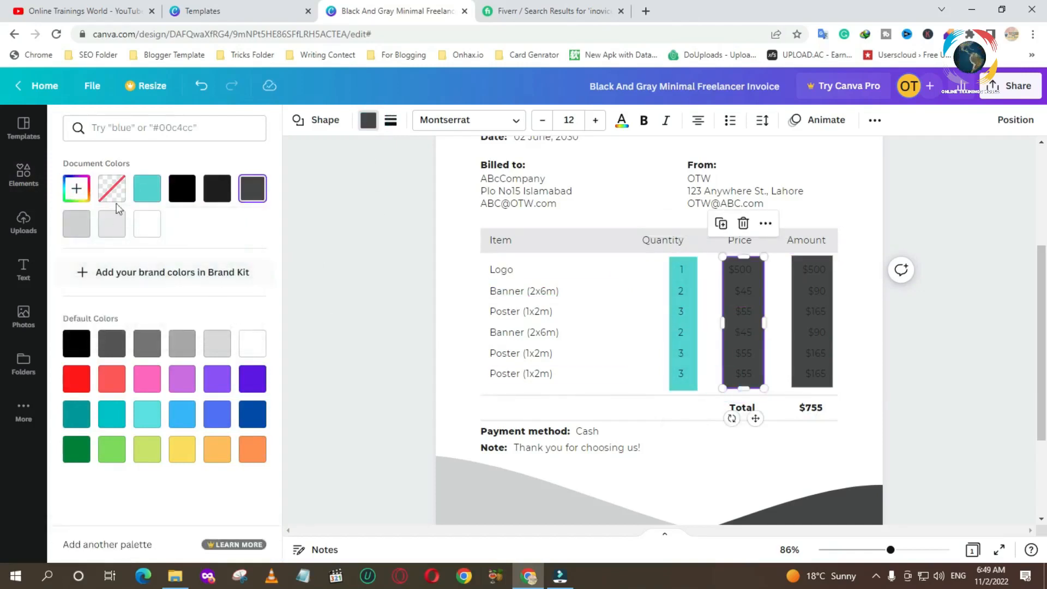
left_click(147, 188)
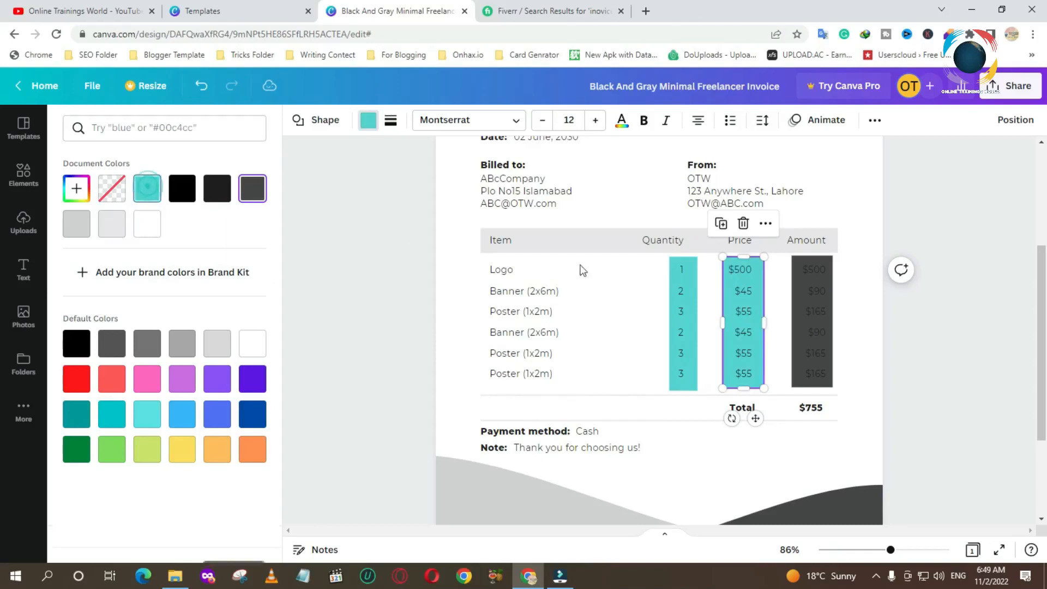
left_click(802, 382)
left_click(147, 189)
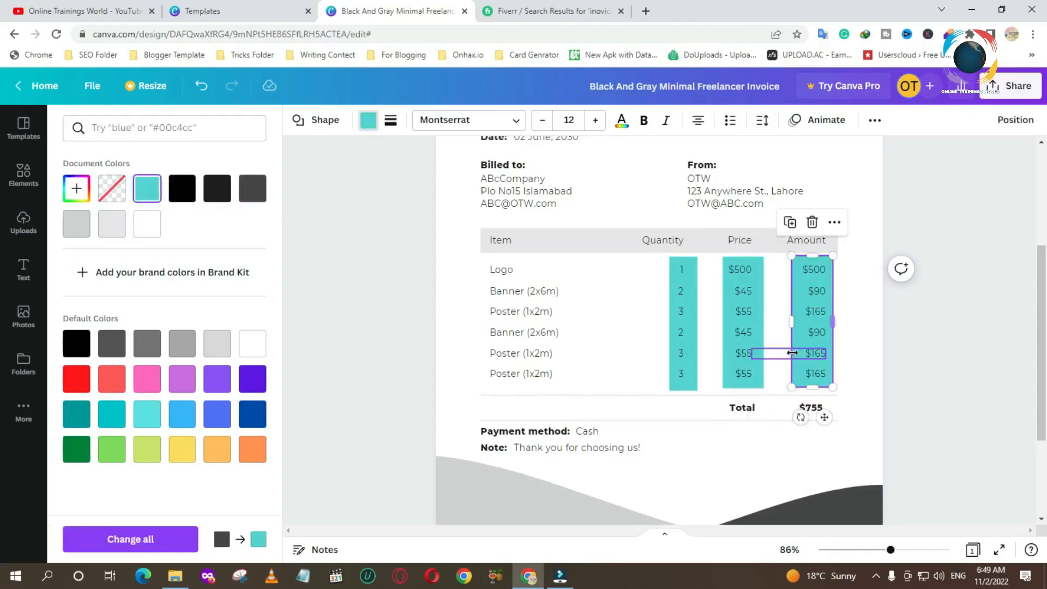